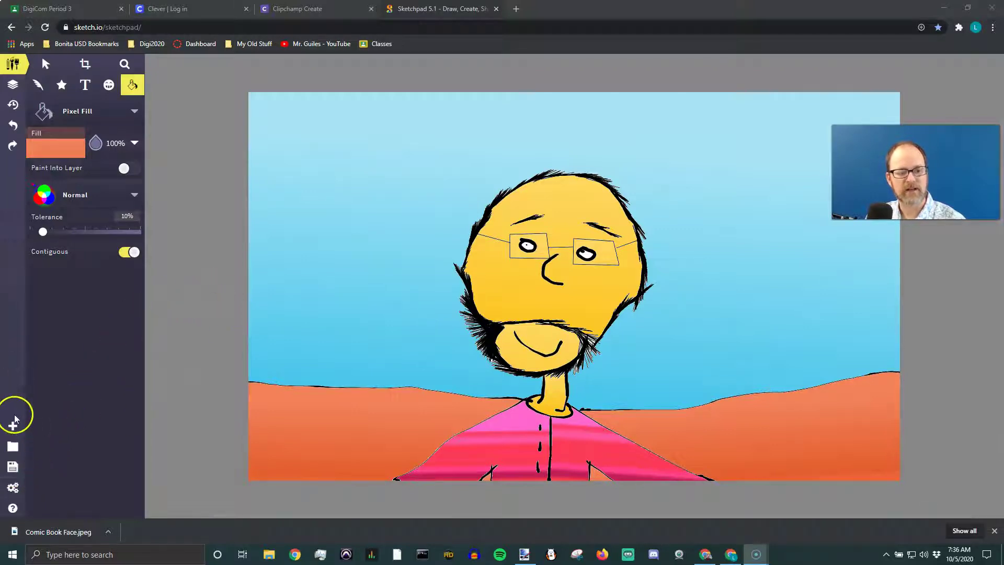
Export the drawing with Save .PNG, bringing up the Save As dialog on Downloads
click(13, 467)
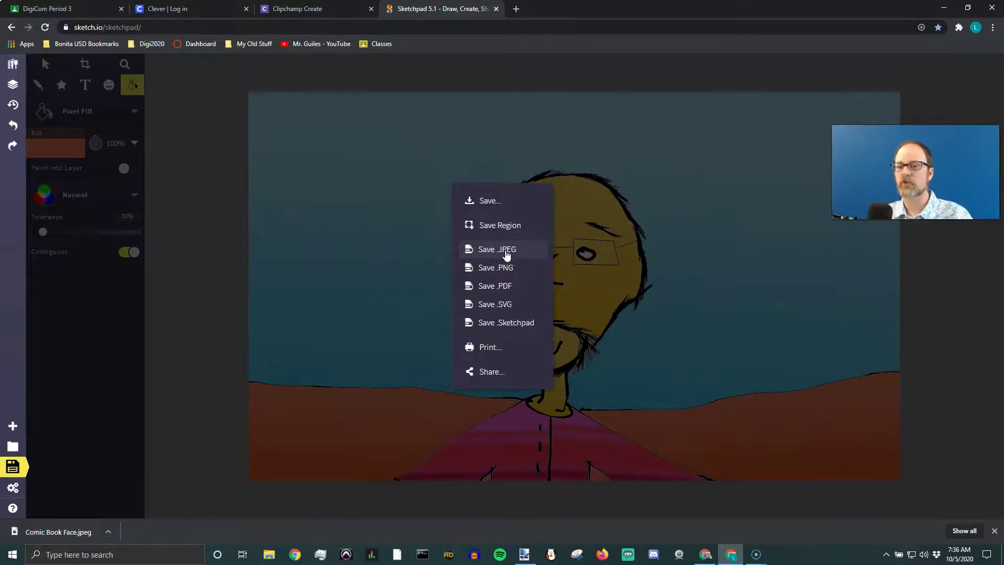
click(508, 270)
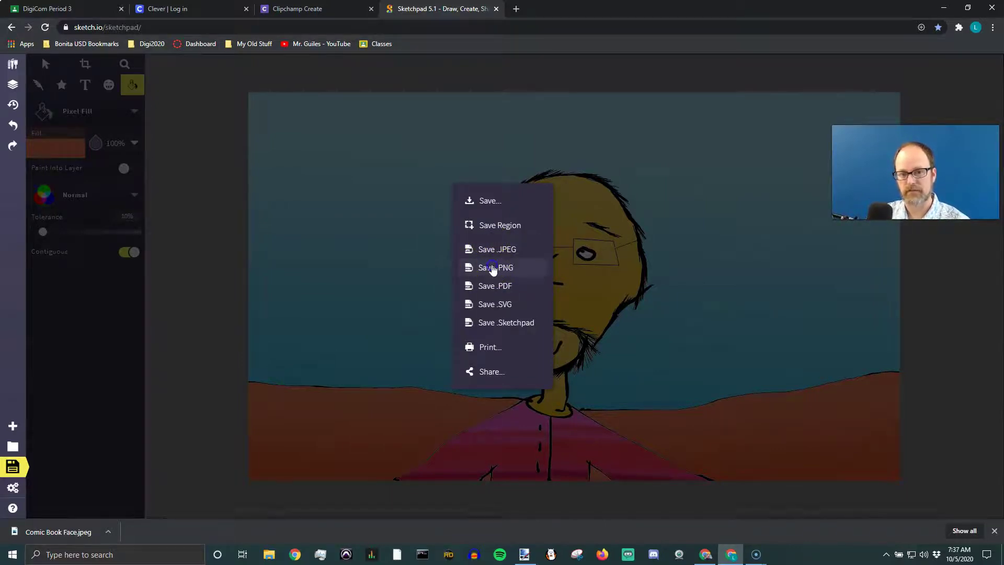
click(493, 269)
Save the export to Downloads as 'Comic Book Face.png'
mouse_move(431, 85)
mouse_down()
mouse_move(458, 95)
mouse_move(449, 86)
mouse_up()
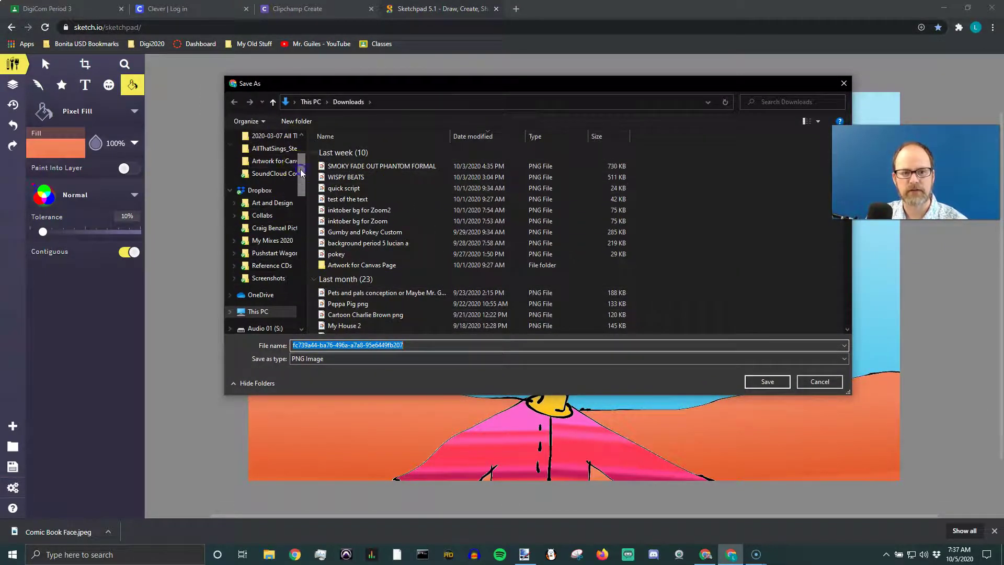
drag(303, 171, 303, 141)
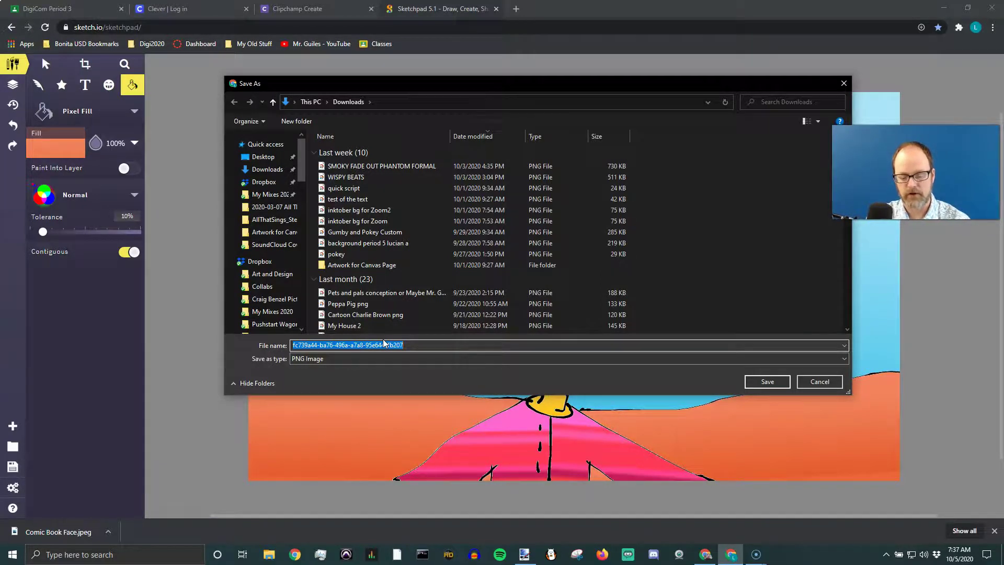
text(Comic Book Face)
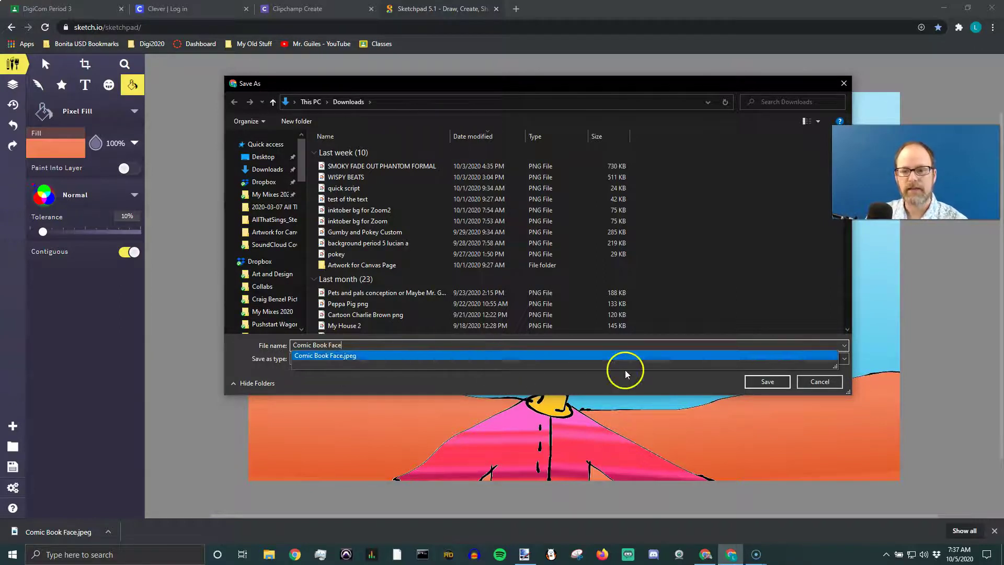
click(767, 382)
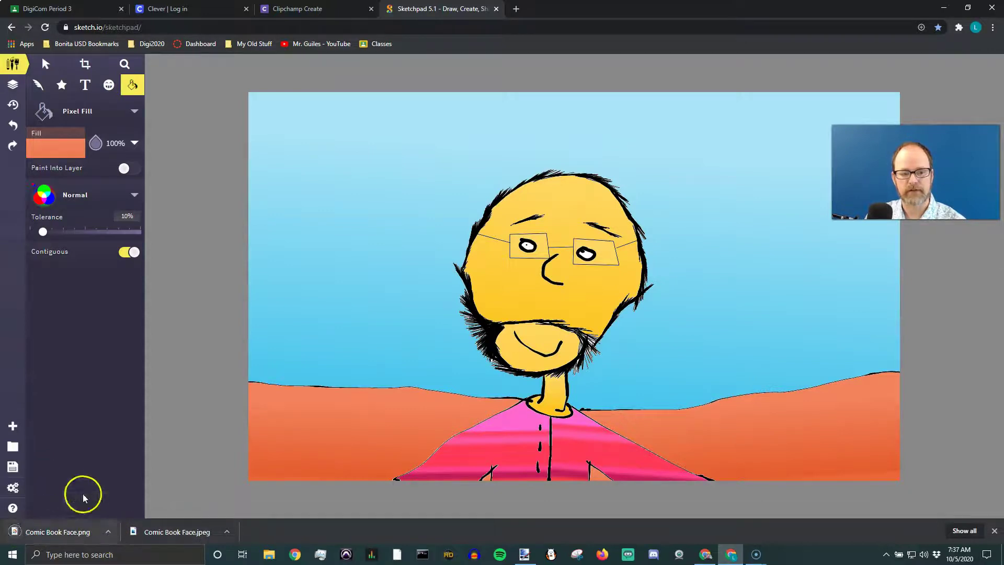
click(108, 532)
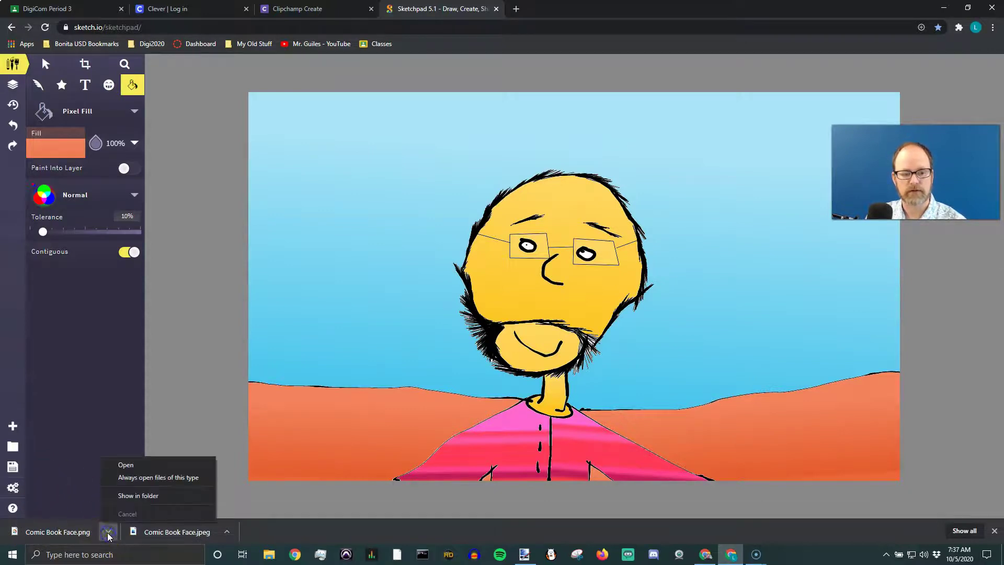
click(140, 500)
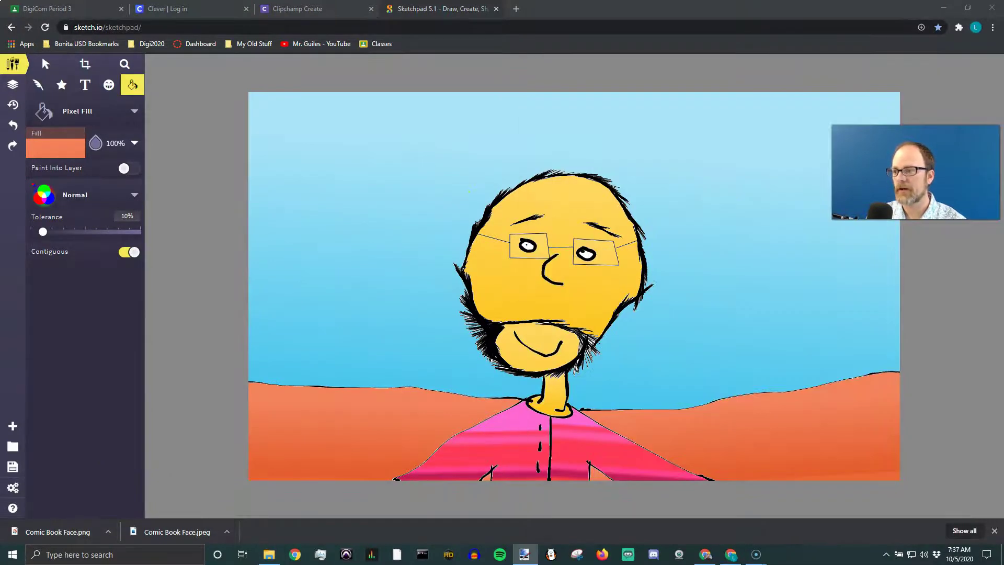
click(269, 554)
drag(799, 83, 552, 62)
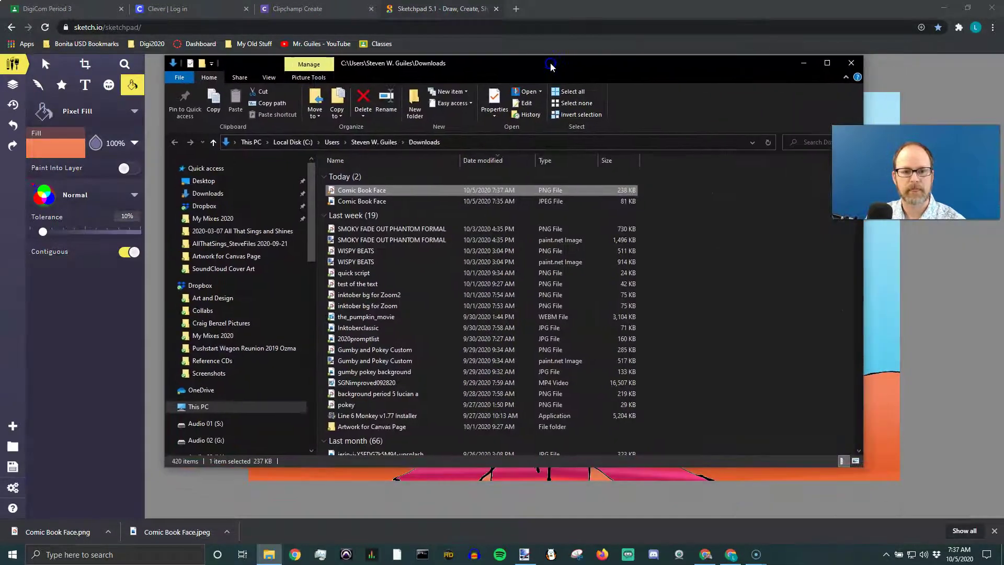
click(361, 191)
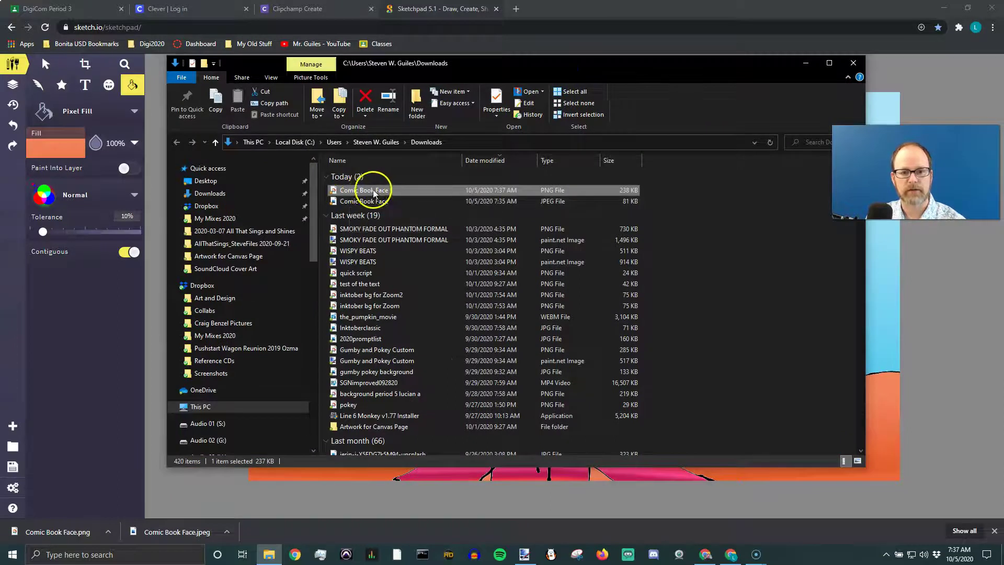
click(807, 64)
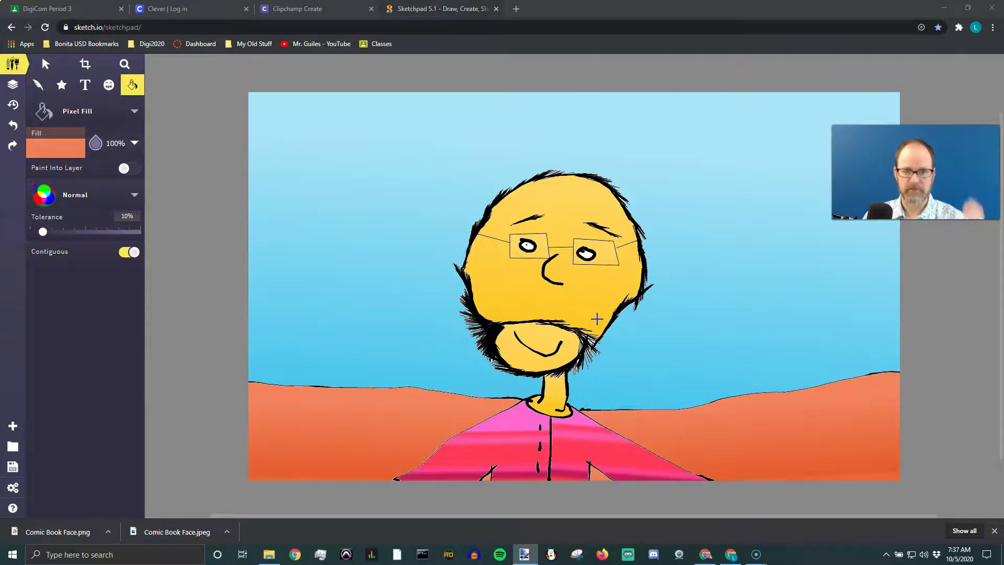
Use Pixel Fill on the small gap at the beard's right edge
click(582, 316)
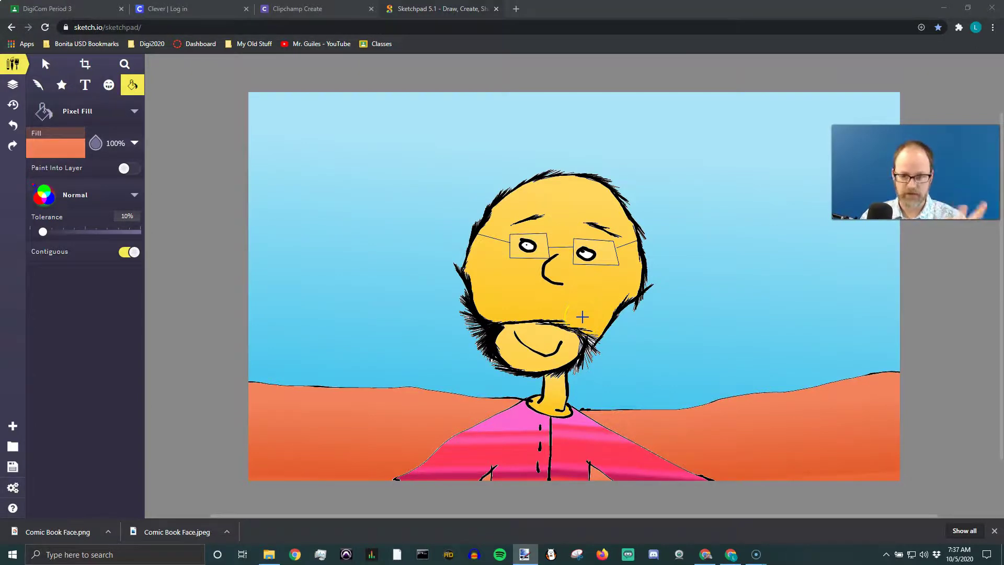